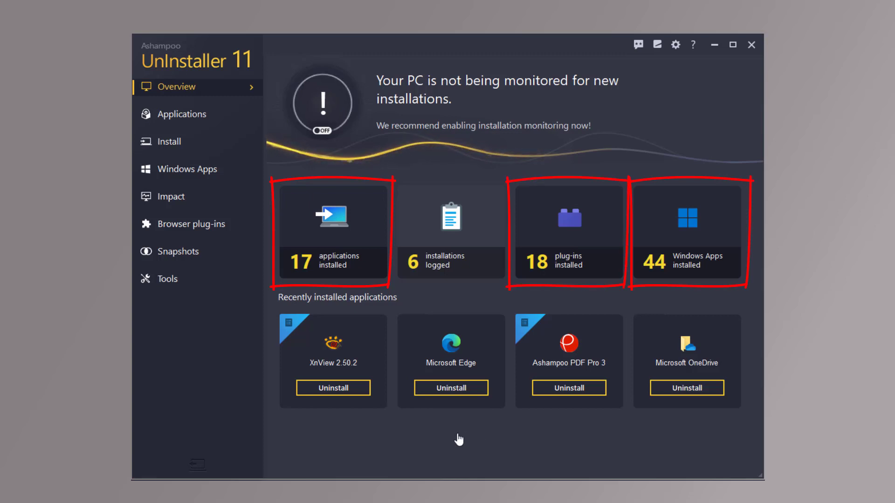
Step: Browse the installed applications list, then switch installation monitoring on from the Overview page
left_click(331, 241)
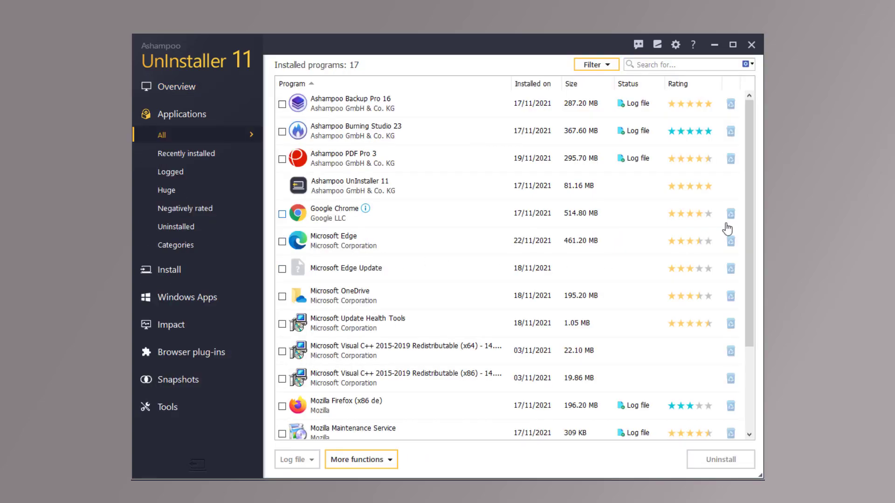
mouse_move(752, 230)
left_mouse_down()
mouse_move(740, 353)
mouse_move(738, 228)
left_mouse_up()
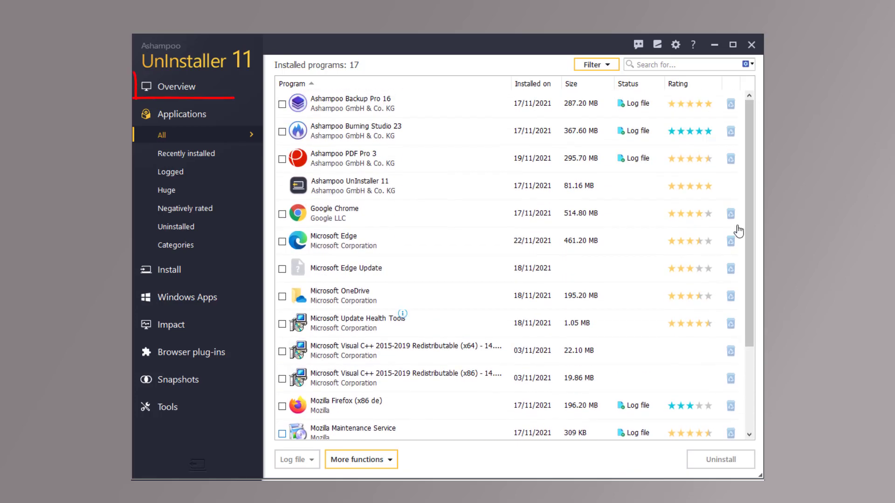
left_click(179, 90)
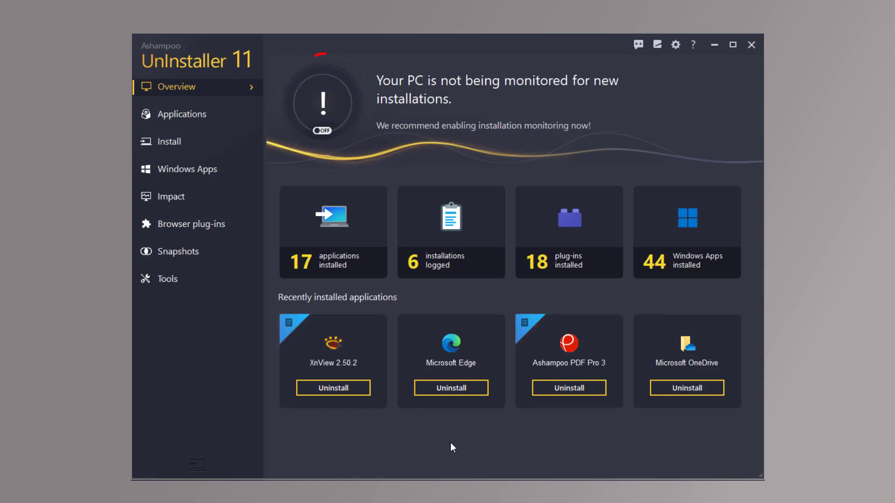
left_click(323, 122)
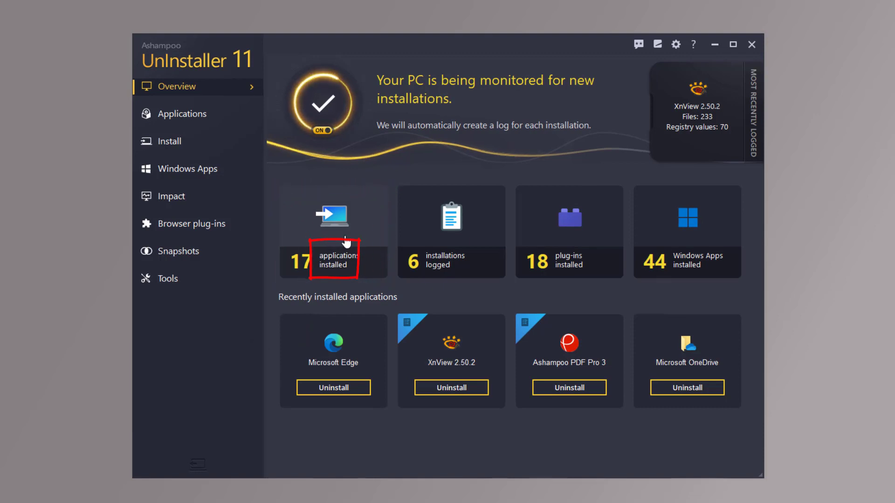
Step: Show all 17 installed programs and scroll down to XnView 2.50.2 at the bottom
left_click(346, 242)
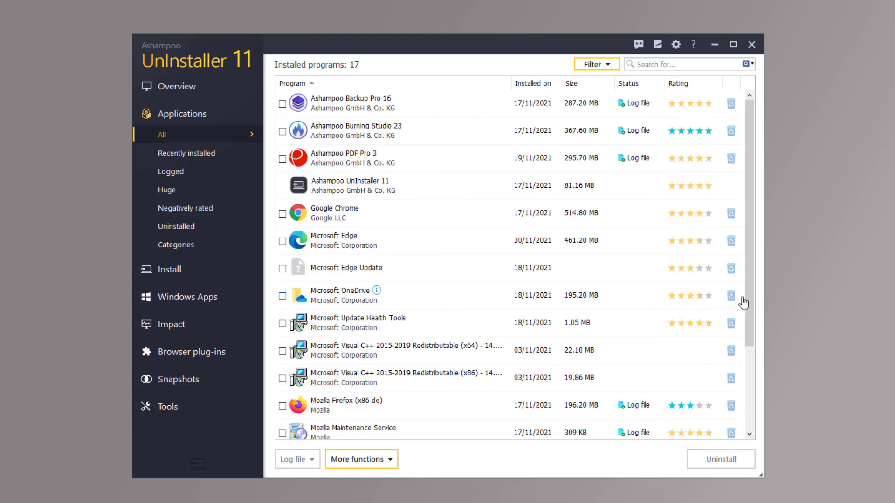
left_click_drag(750, 299, 742, 407)
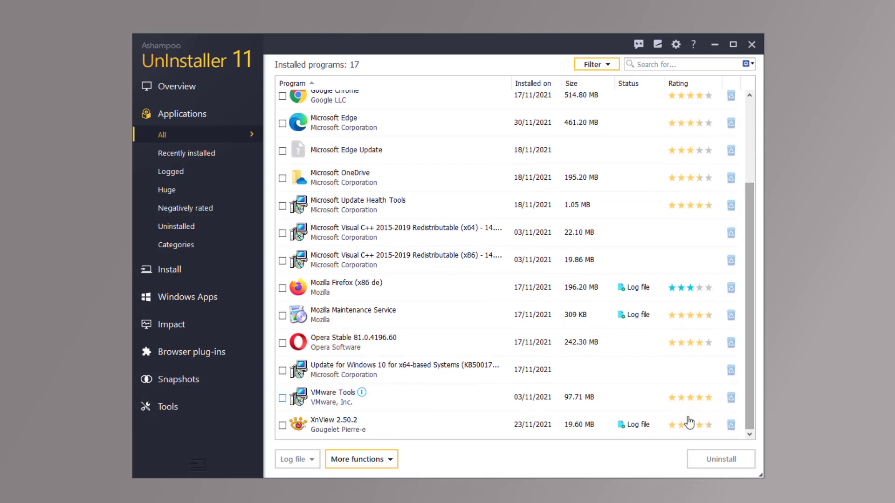
mouse_move(372, 347)
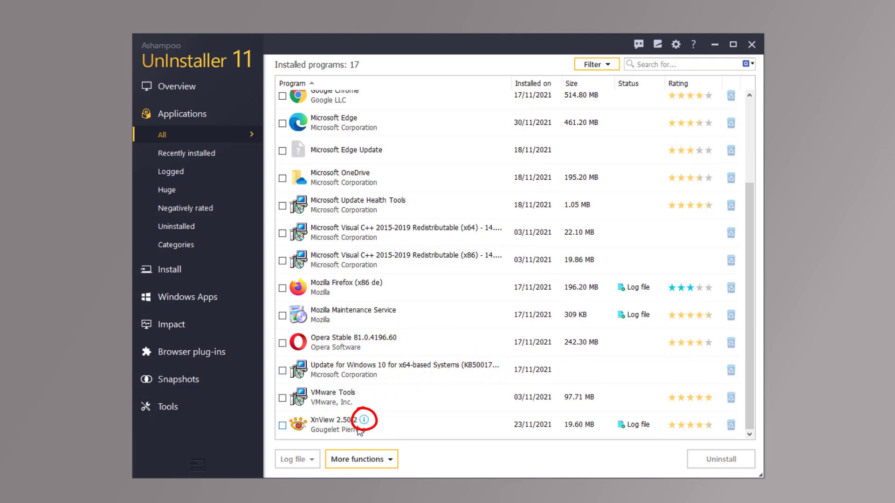
mouse_move(365, 421)
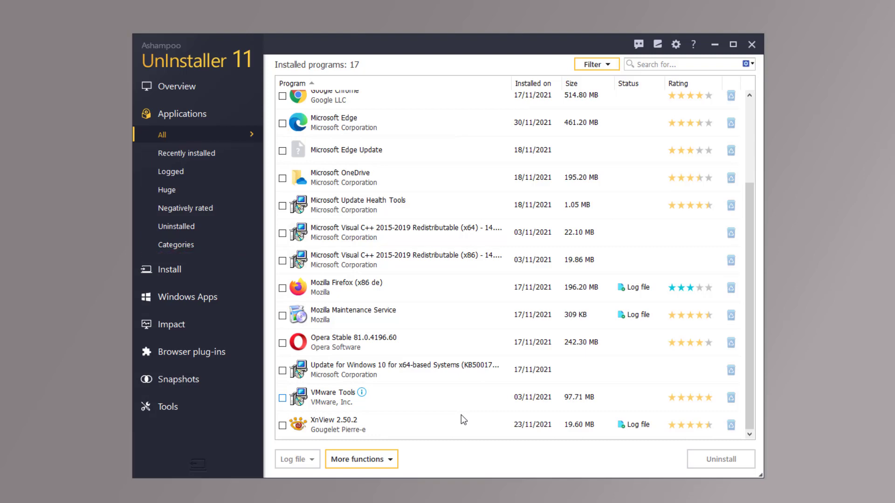
Step: Search the installed programs for 'xnview' and tick XnView 2.50.2 for uninstallation
left_click(701, 65)
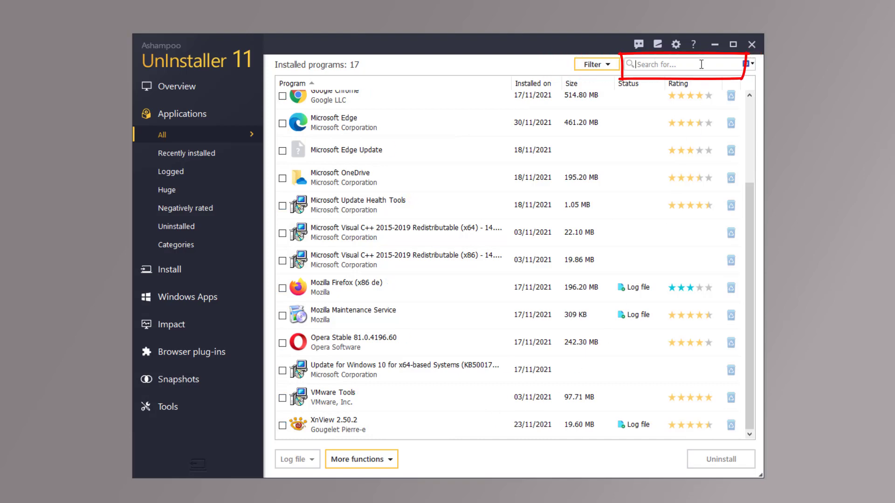
type("xnview")
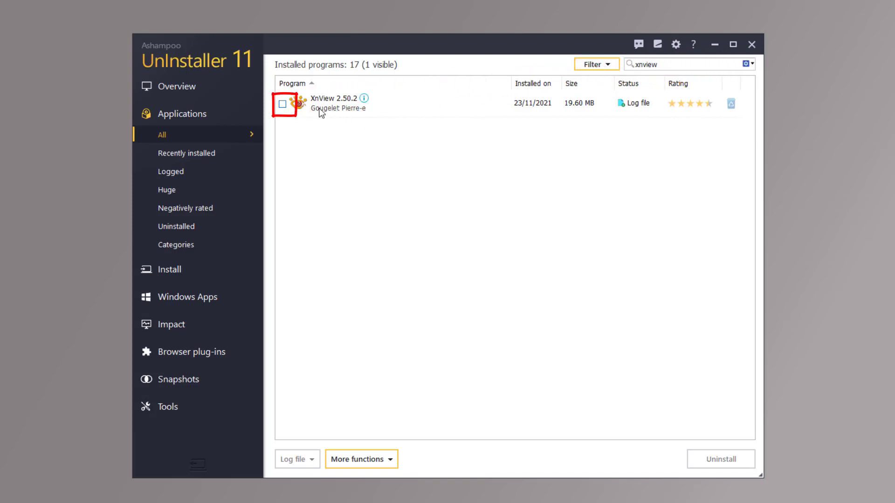
left_click(283, 103)
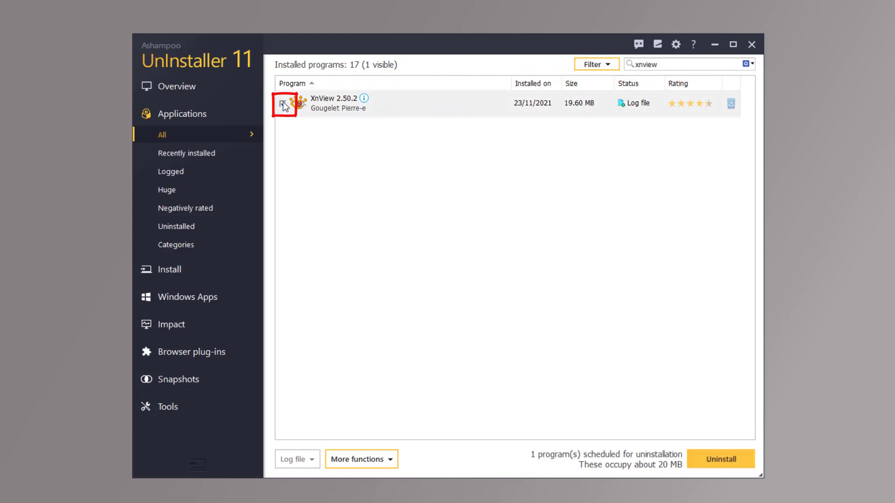
Step: Start uninstalling XnView and enable 'Hide original uninstall routine' in the uninstall settings
left_click(719, 461)
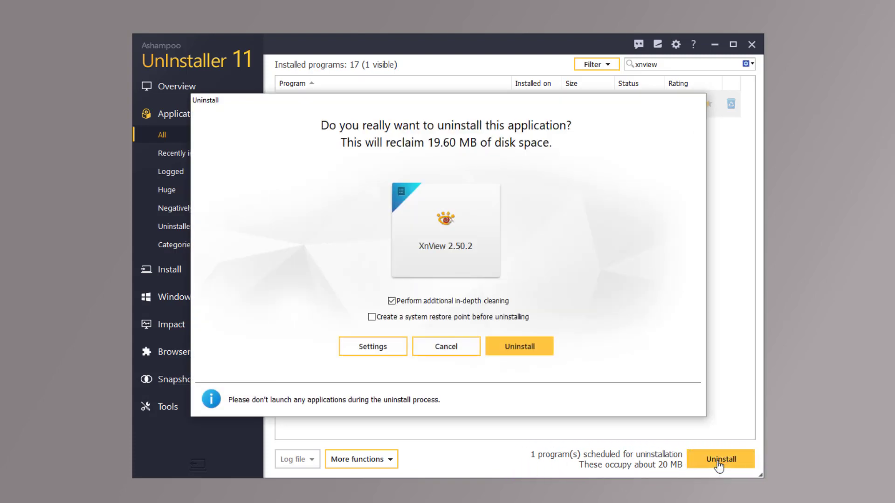
left_click(373, 347)
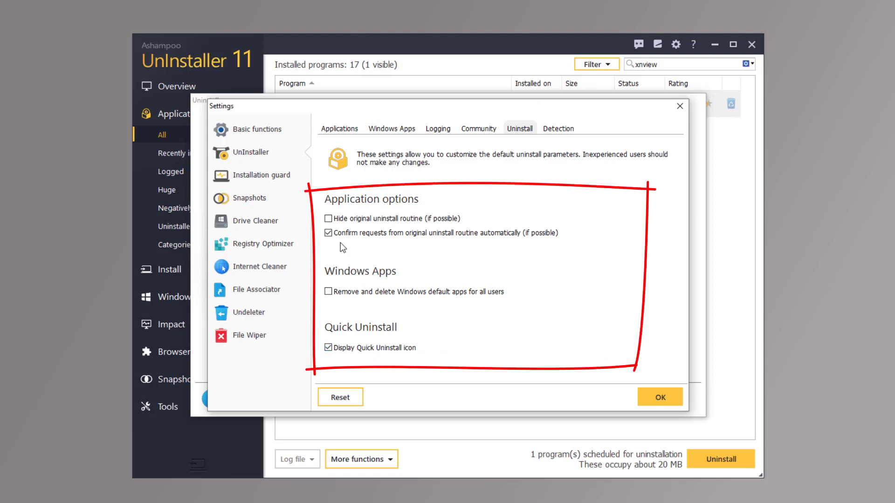
left_click(328, 218)
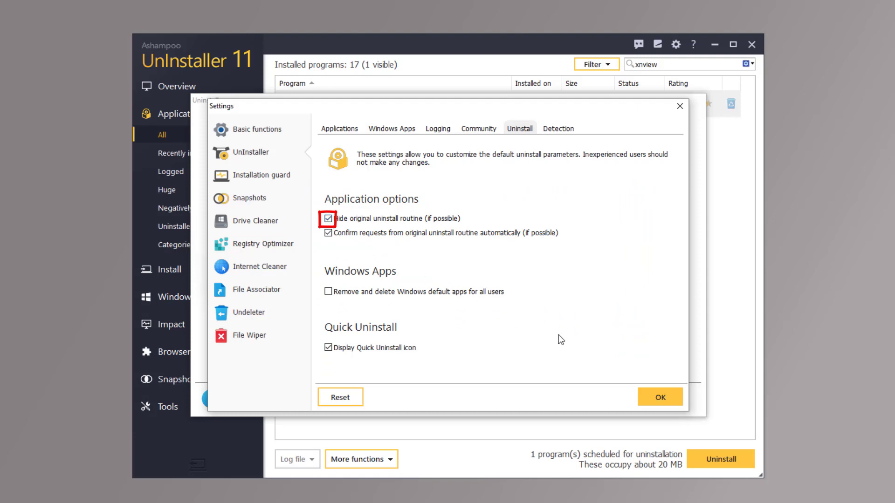
left_click(650, 397)
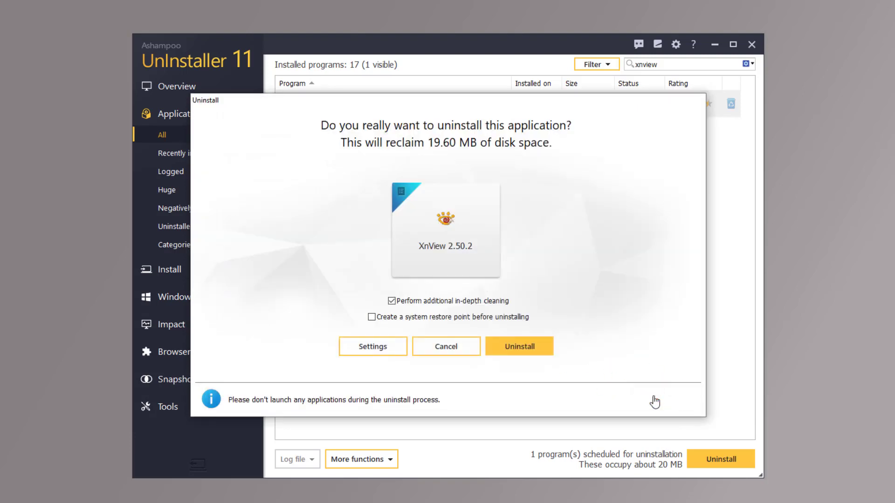
Step: Run the XnView 2.50.2 uninstall to completion and dismiss the results (230 files, 20 MB freed)
left_click(523, 352)
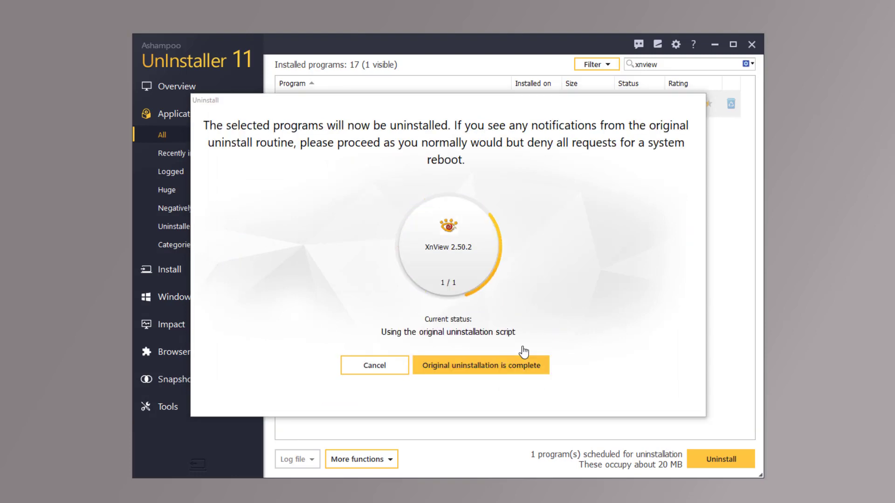
left_click(522, 347)
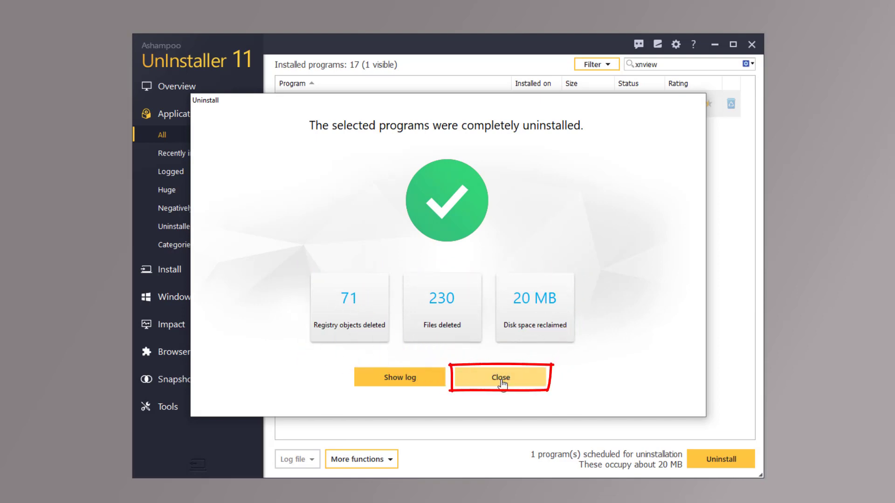
left_click(501, 377)
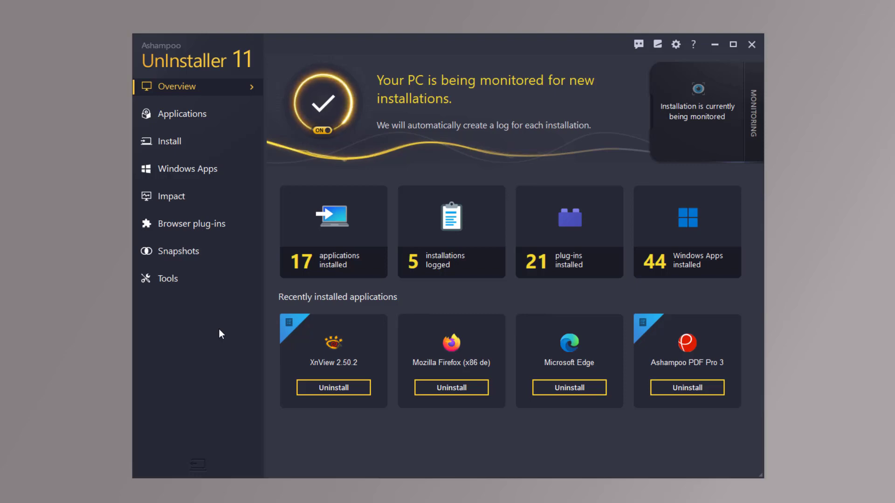
Step: Filter the browser plug-ins to Microsoft Edge and tick Amazon Assistant and Dictionary Extension
left_click(186, 225)
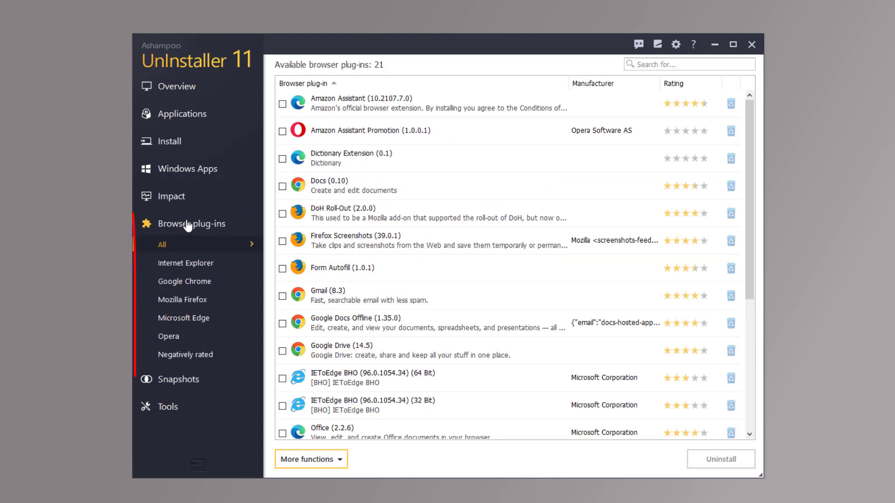
left_click(192, 319)
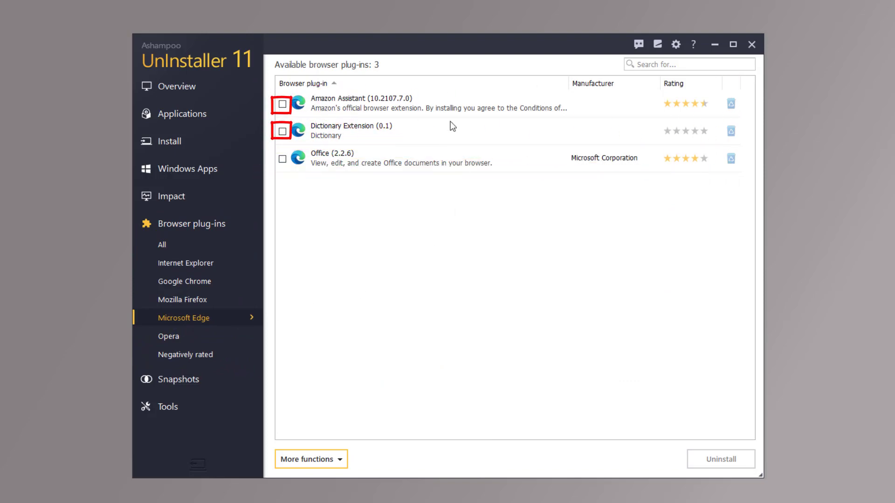
left_click(283, 104)
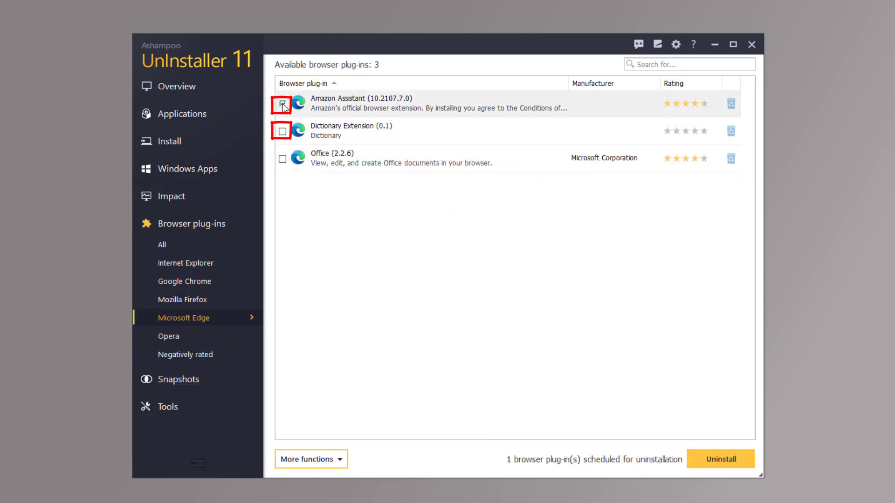
left_click(282, 131)
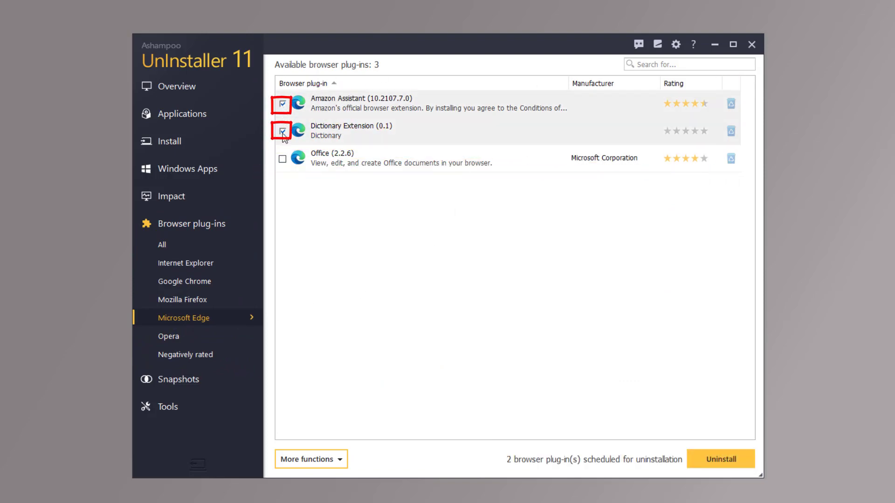
Step: Remove the two marked Edge plug-ins and dismiss the completion notice
left_click(716, 462)
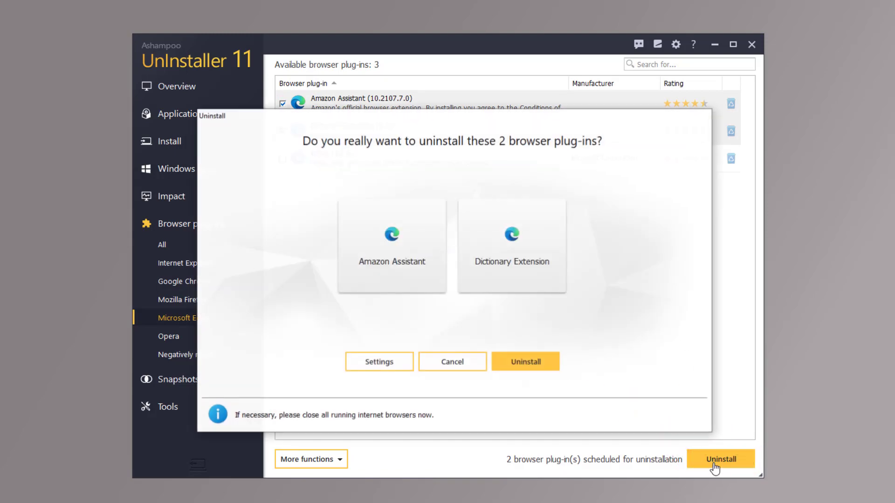
left_click(512, 366)
left_click(453, 393)
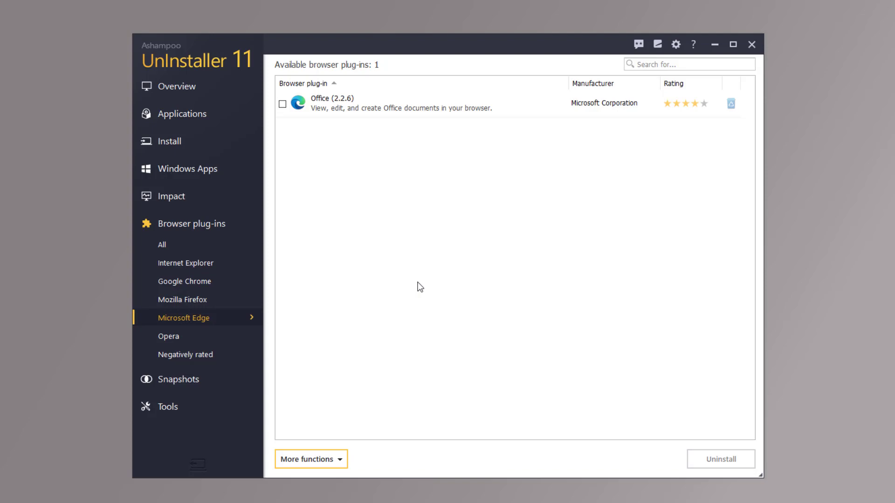
left_click(175, 86)
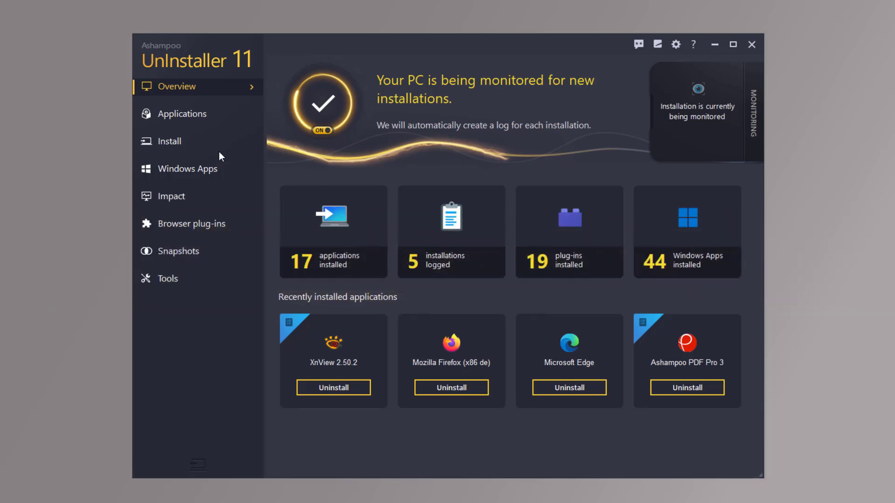
Step: Open the Applications list showing all 17 programs, starting with Ashampoo Backup Pro 16
left_click(175, 117)
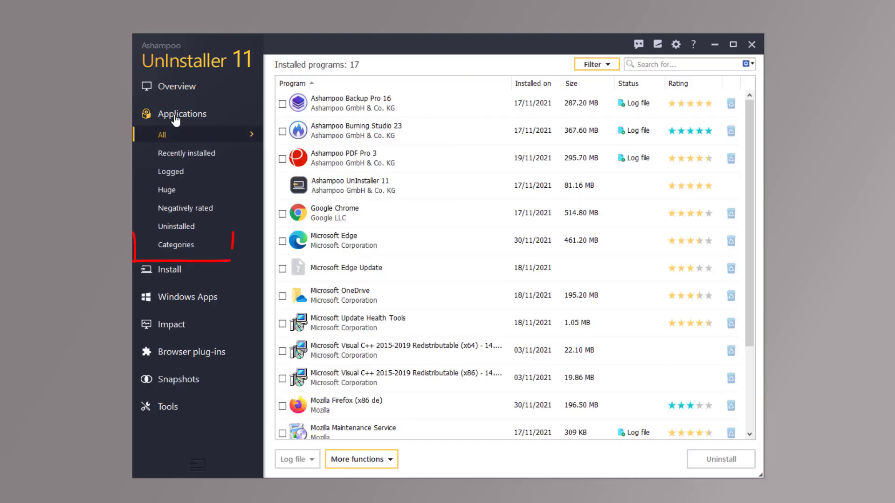
Step: Group the programs by category, collapsing and re-expanding the Internet, Multimedia and Tools groups
left_click(175, 247)
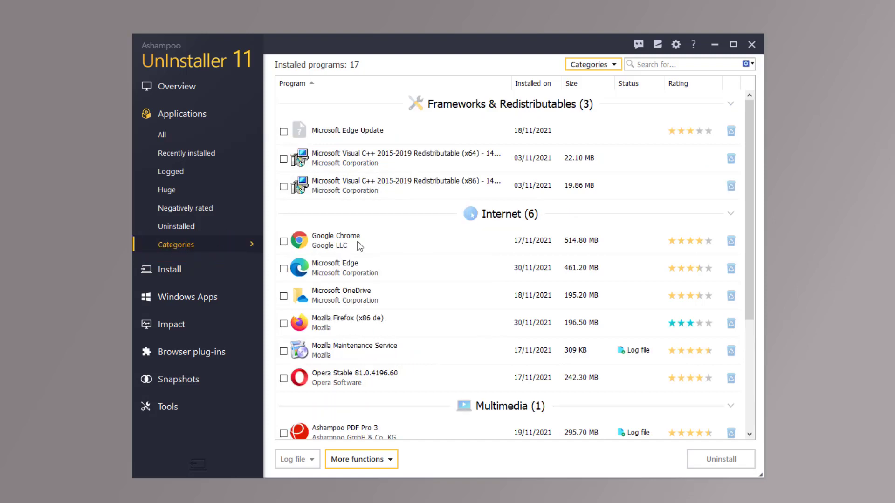
left_click_drag(753, 239, 746, 219)
left_click(730, 214)
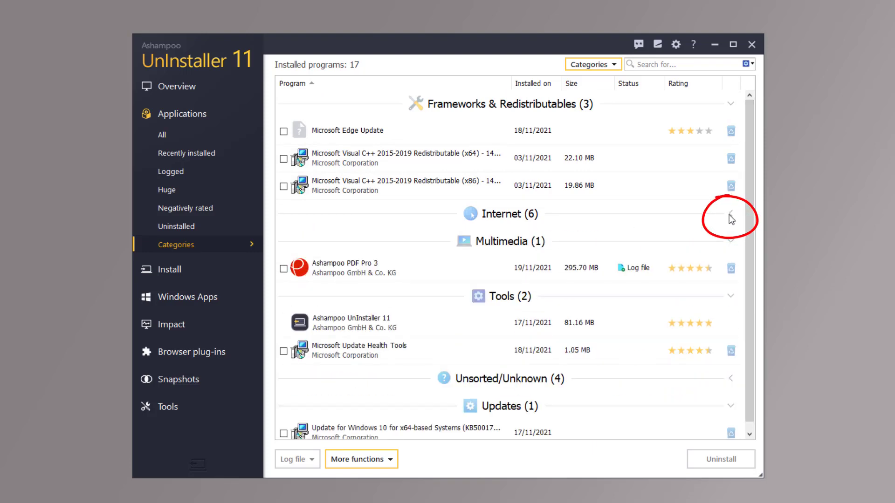
left_click(731, 242)
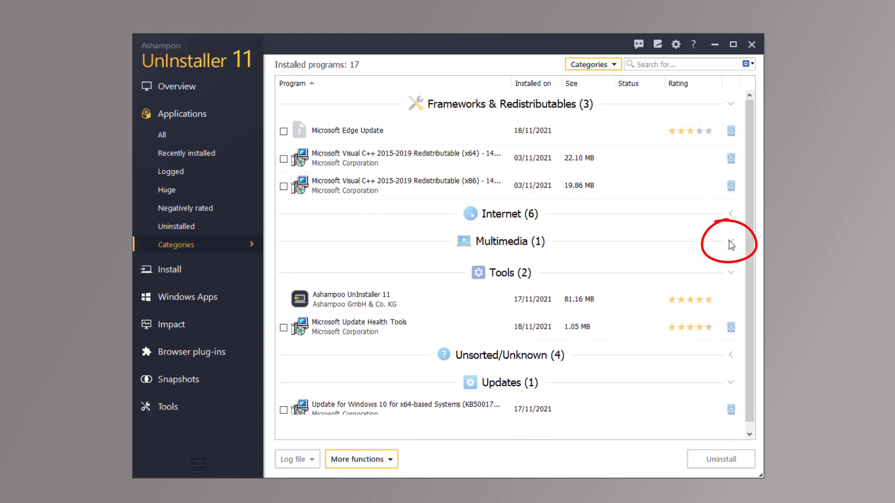
left_click(738, 272)
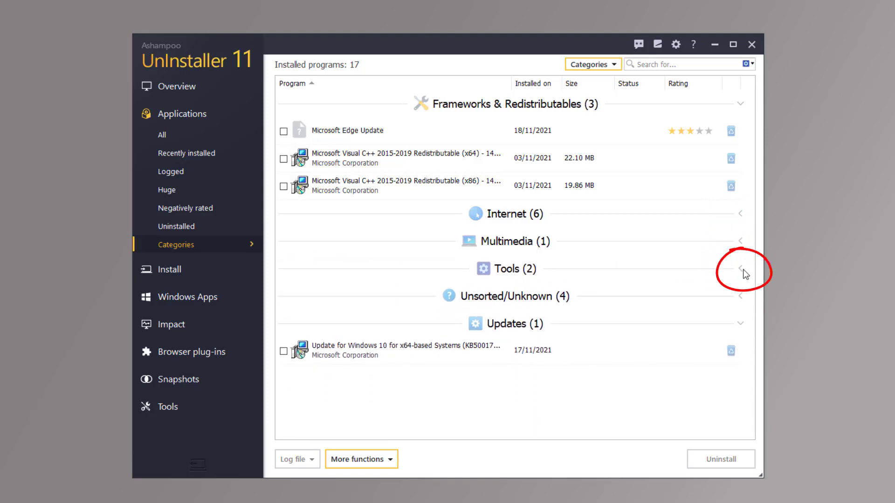
left_click(741, 268)
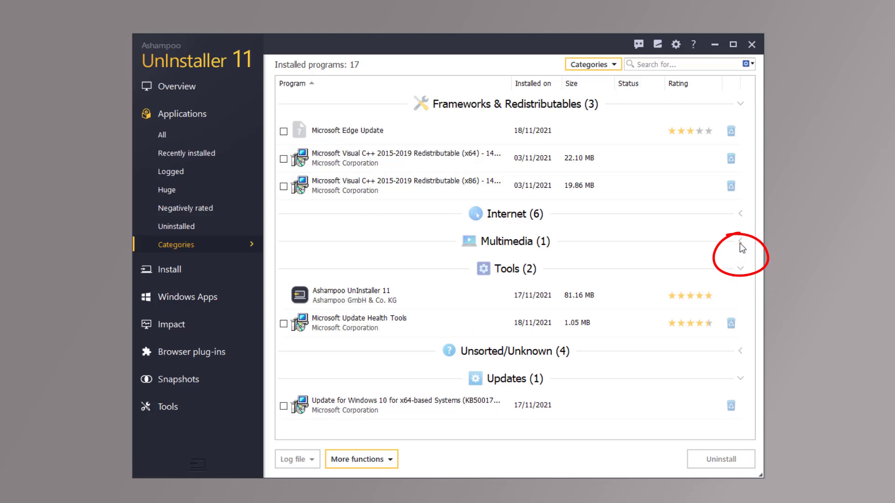
left_click(739, 243)
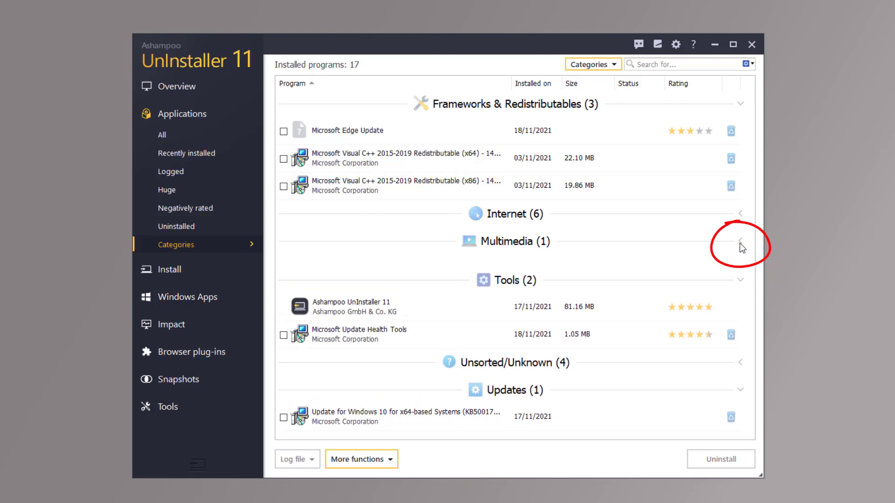
left_click(731, 214)
Step: Expand the Unsorted/Unknown group to reveal XnView 2.50.2
left_click_drag(752, 225, 735, 403)
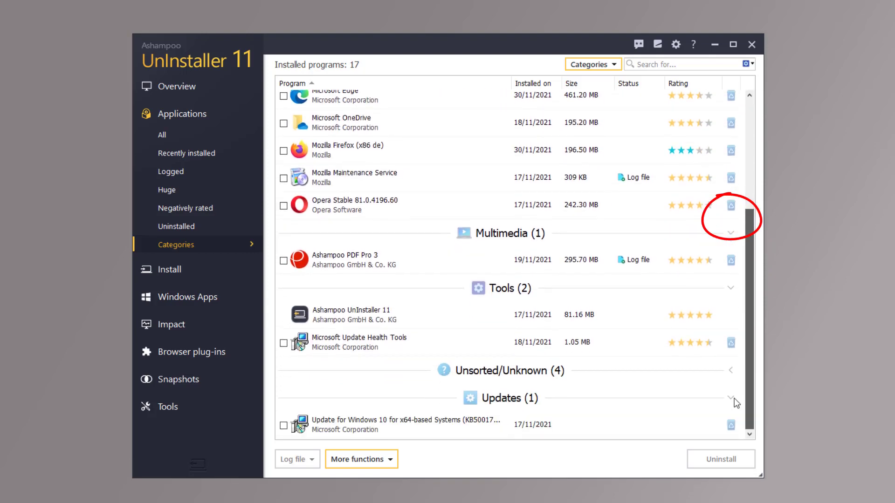
left_click(730, 371)
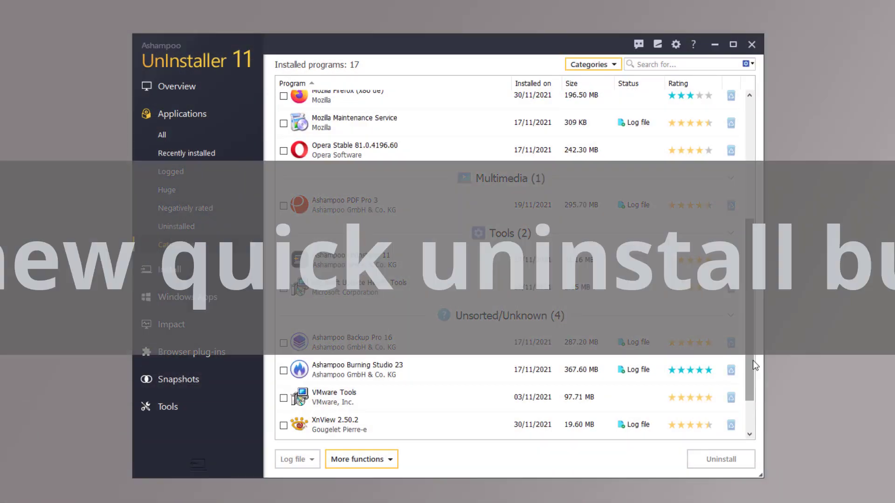
left_click_drag(753, 360, 747, 412)
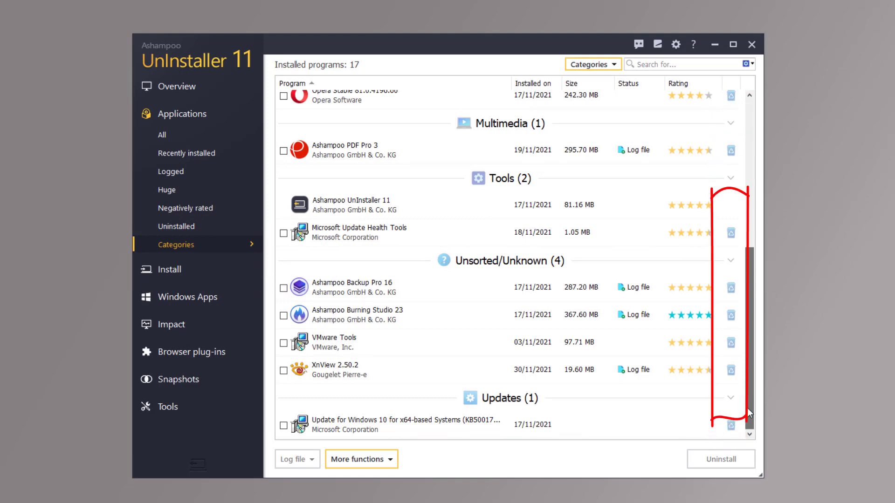
Step: Quick-uninstall XnView 2.50.2 from the category view and close the completion notice
left_click(730, 370)
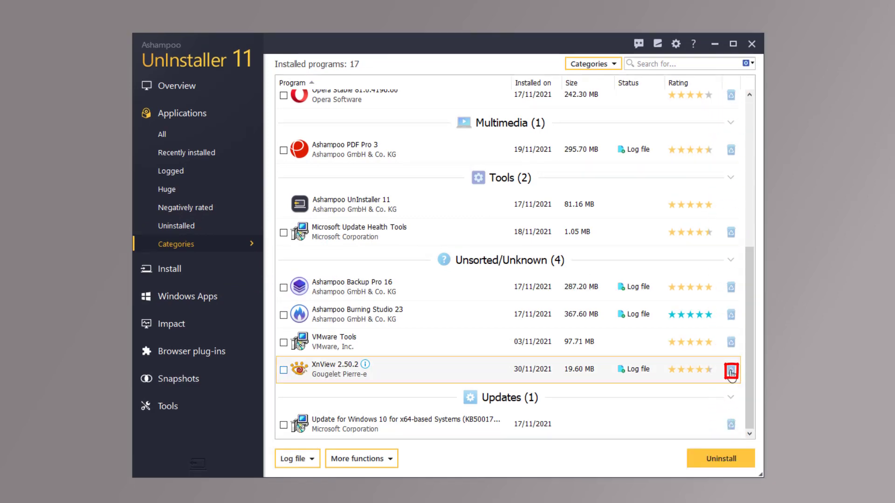
left_click(523, 363)
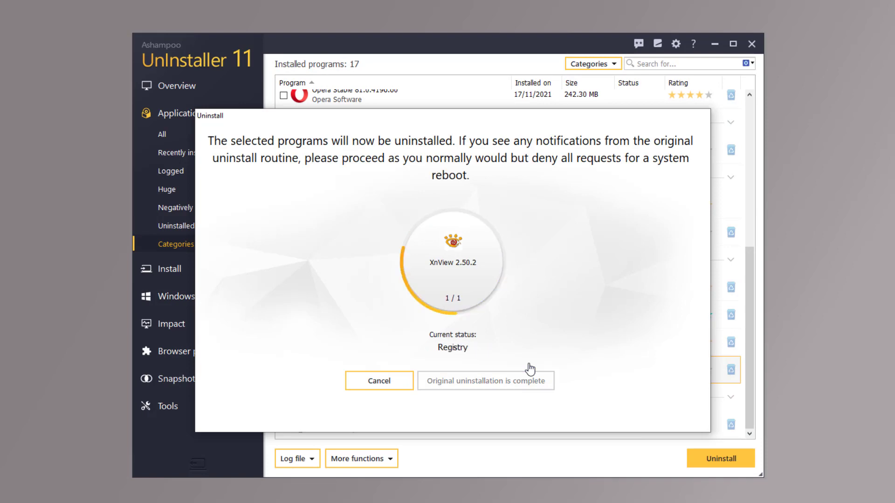
left_click(508, 394)
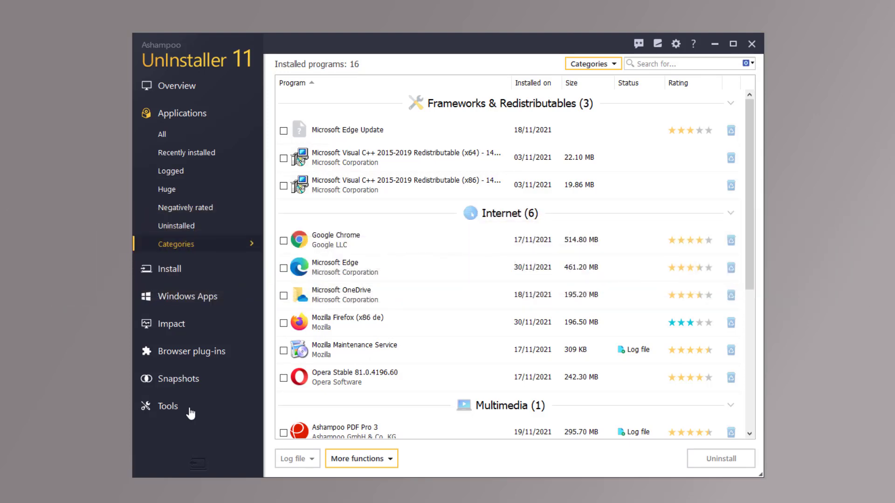
Step: Open the Boot Center module from the Tools collection
left_click(163, 407)
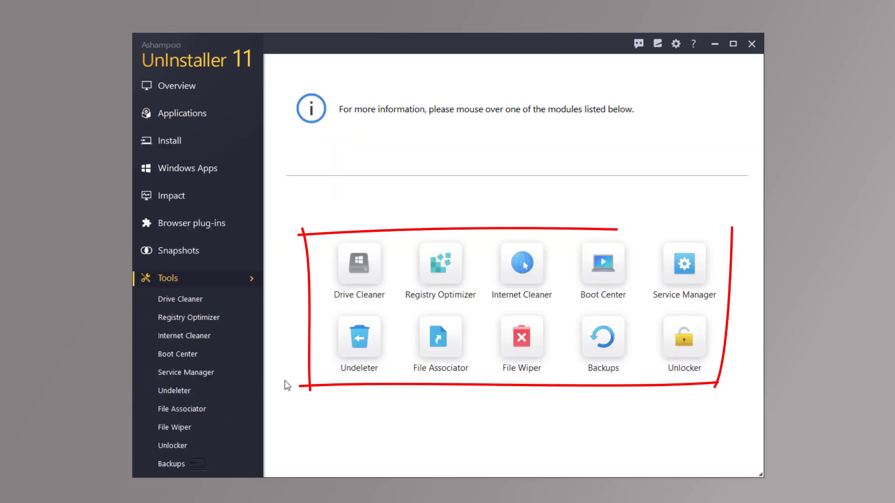
mouse_move(605, 269)
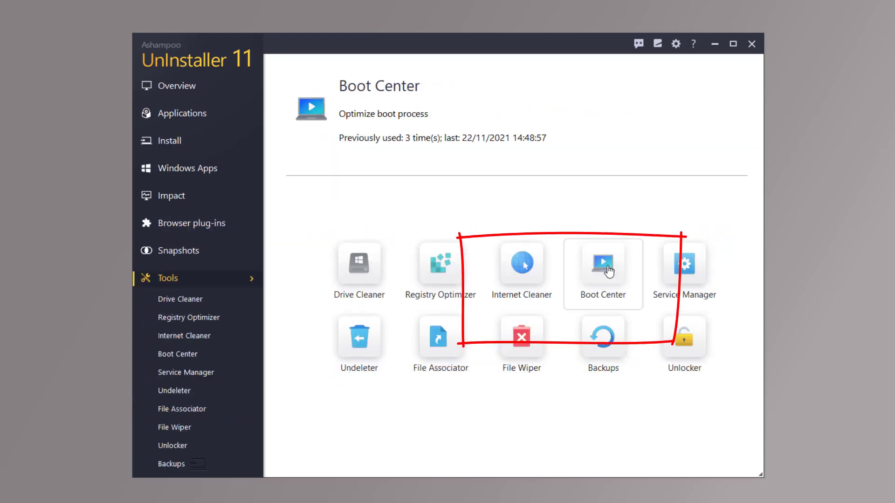
left_click(608, 270)
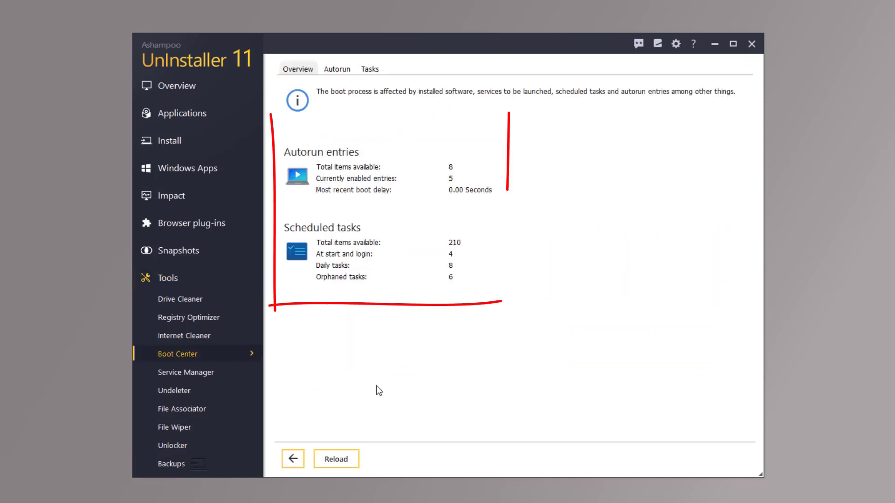
Step: Review the Autorun and Tasks lists, select the Cortana entry, and start a new autostart entry
left_click(340, 69)
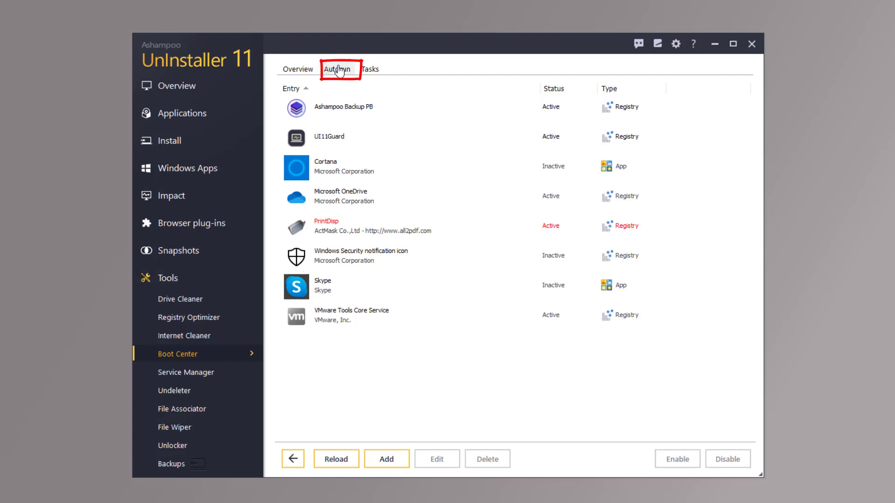
left_click(372, 71)
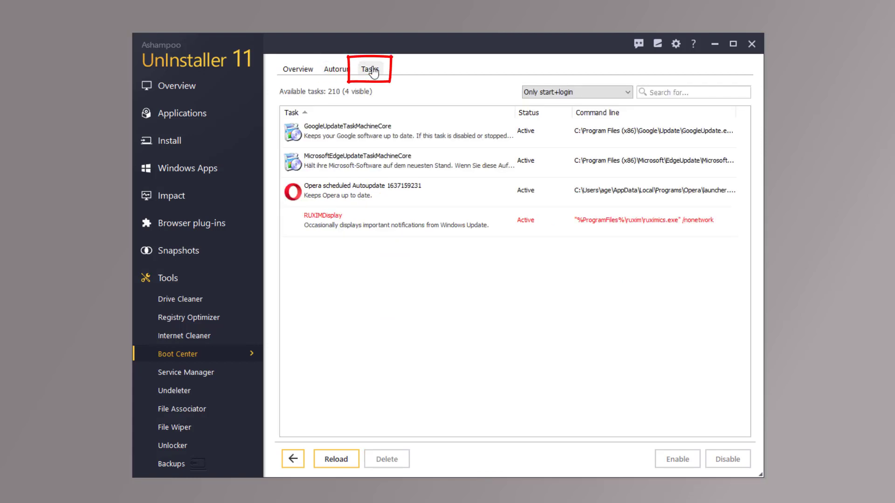
left_click(337, 71)
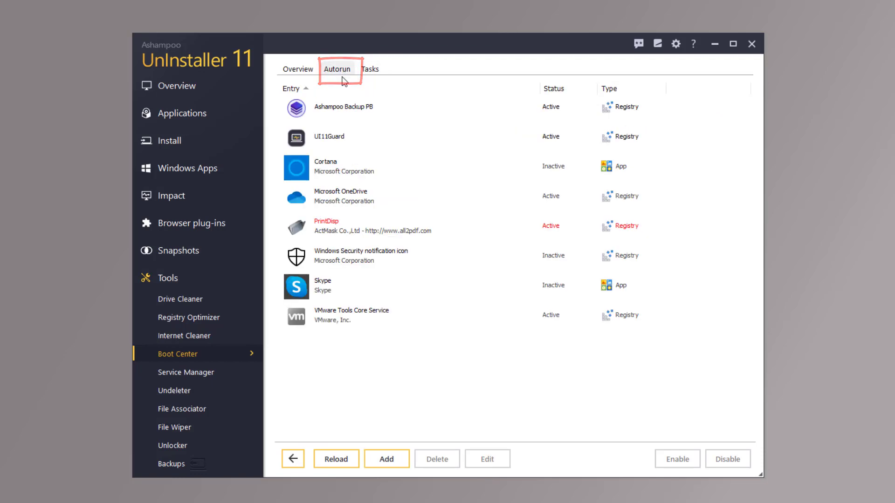
left_click(457, 177)
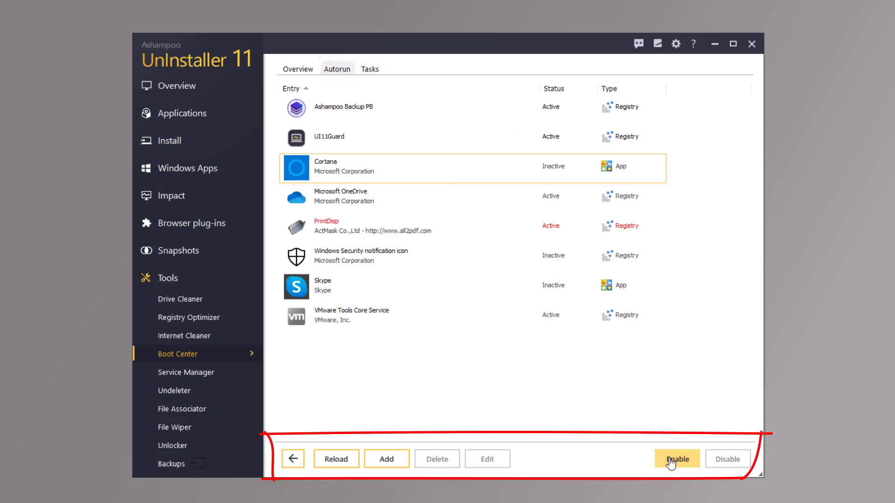
left_click(388, 460)
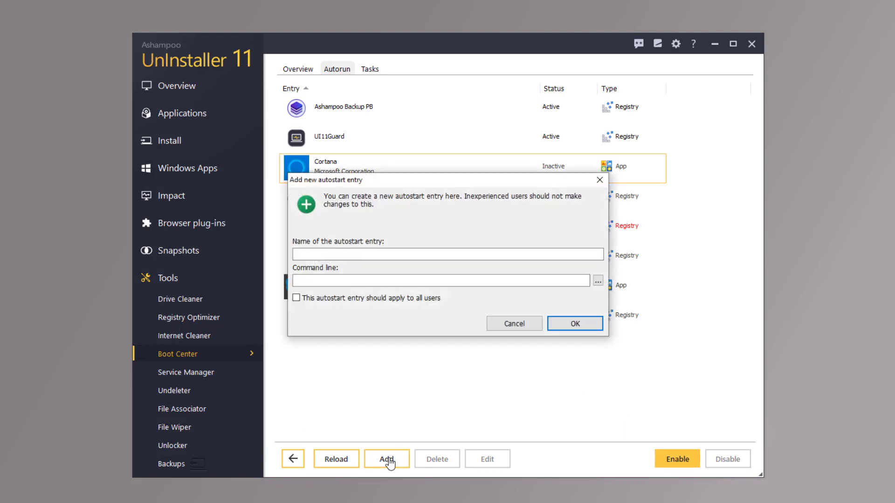
Step: Cancel the new autostart entry and return to the Overview, now showing 16 applications
left_click(518, 324)
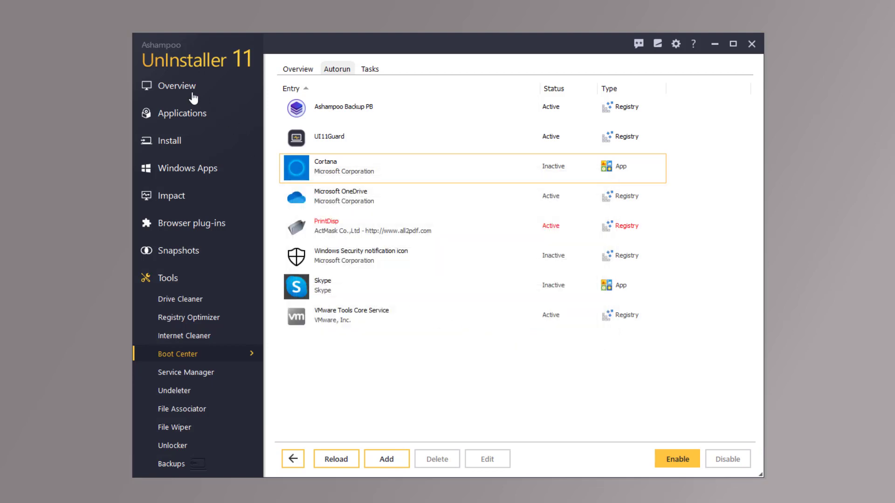
left_click(176, 85)
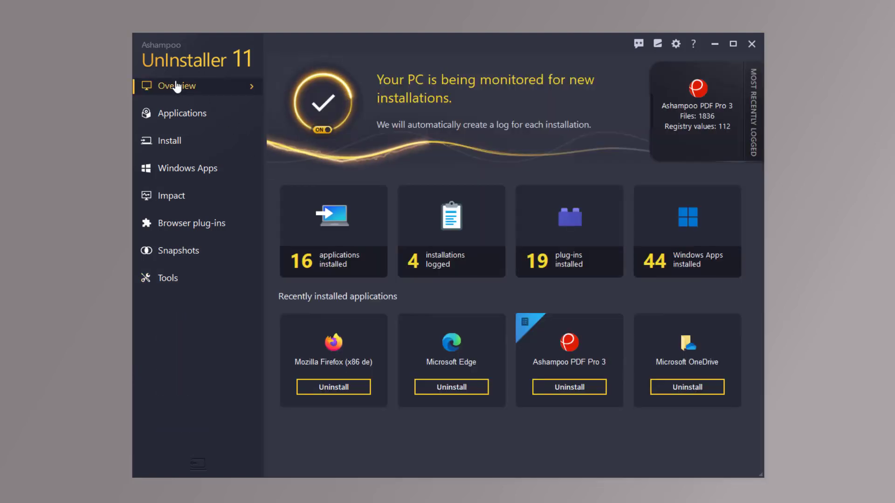